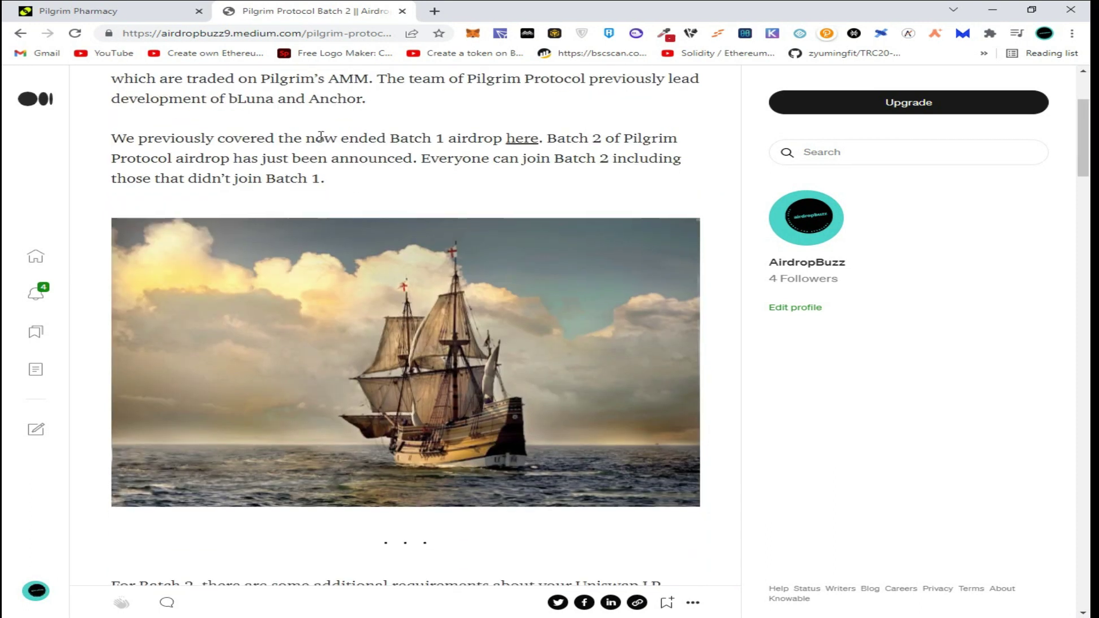
scroll(320, 138, up, 1)
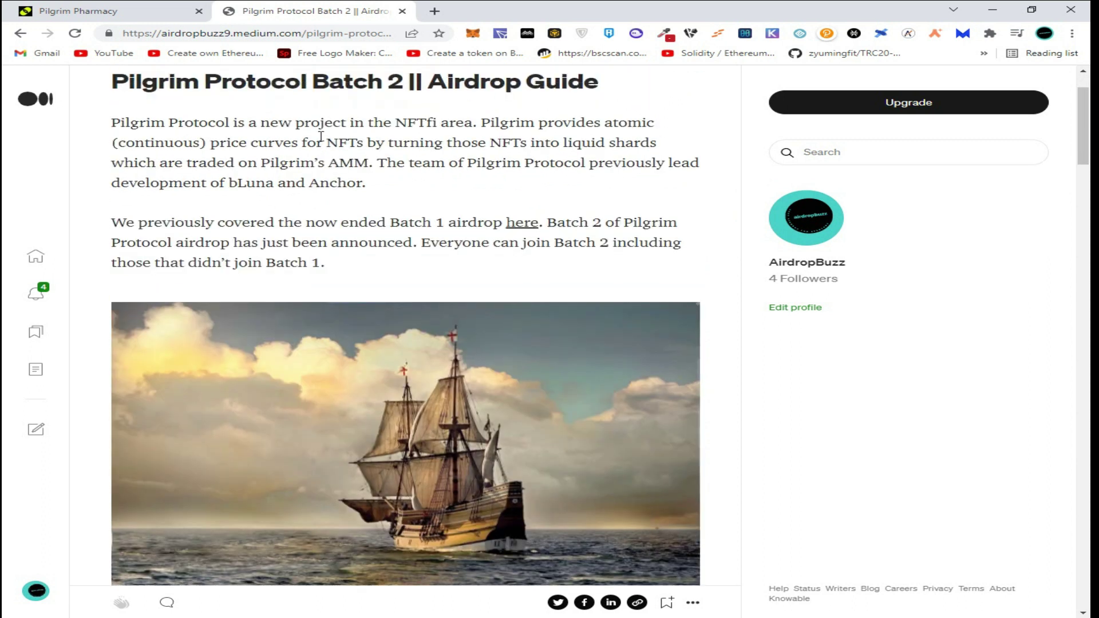
scroll(321, 137, up, 1)
scroll(324, 142, down, 1)
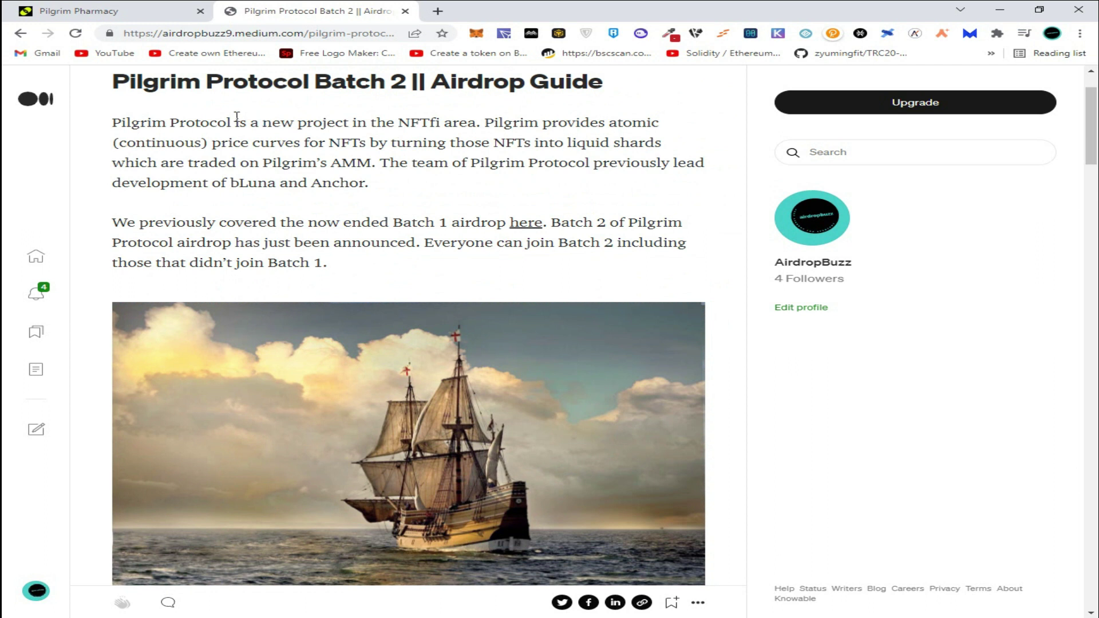
scroll(237, 119, down, 1)
scroll(404, 146, up, 1)
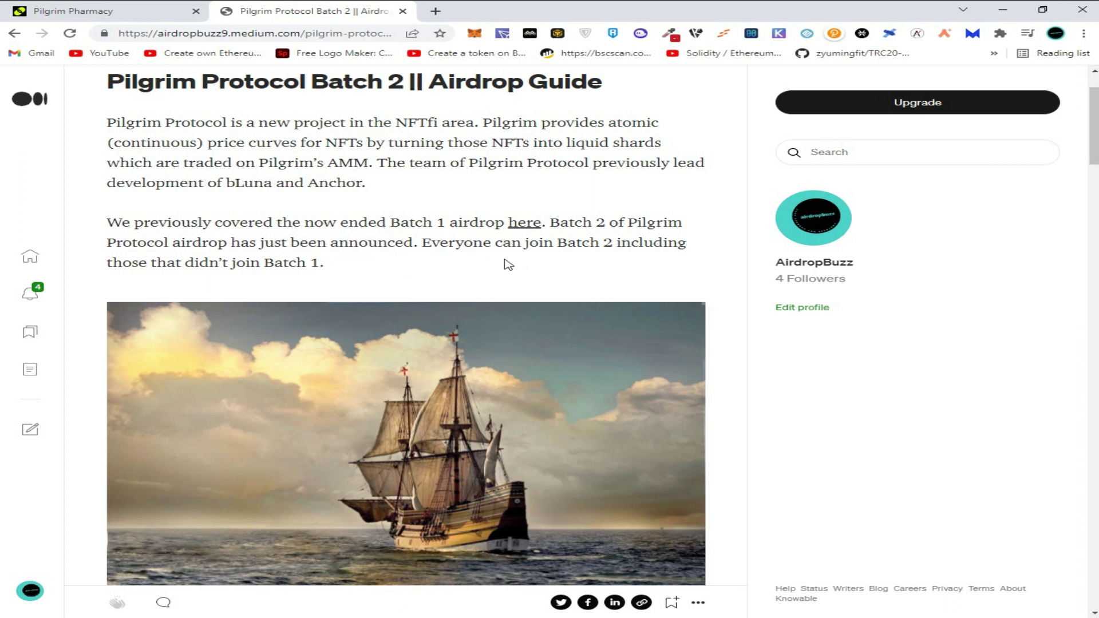
scroll(506, 264, down, 2)
scroll(504, 260, down, 2)
scroll(505, 259, down, 2)
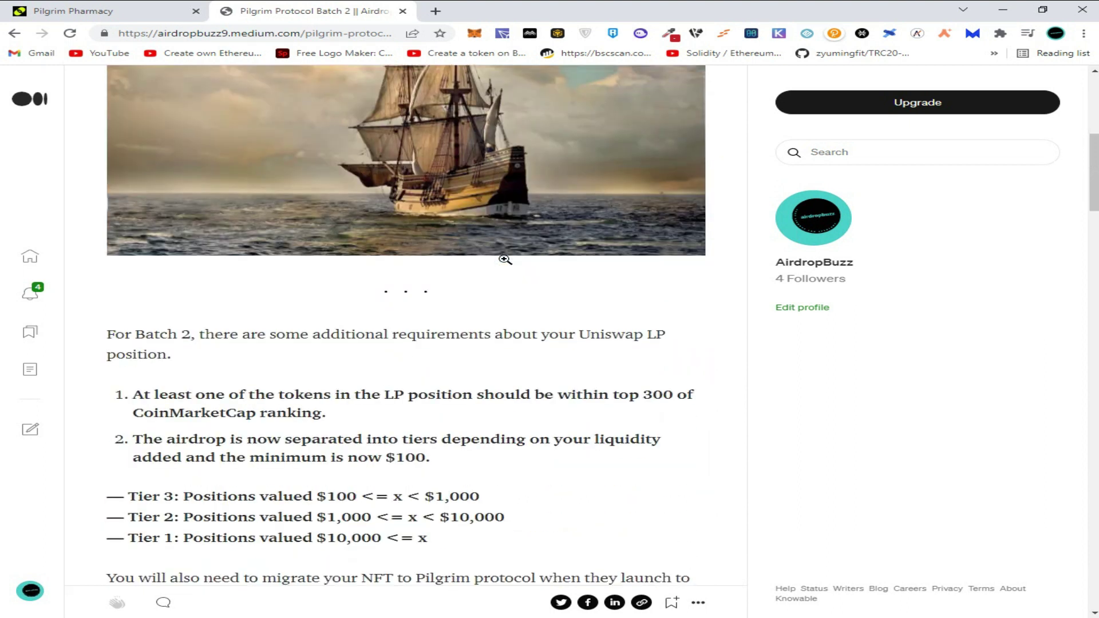
scroll(503, 262, down, 1)
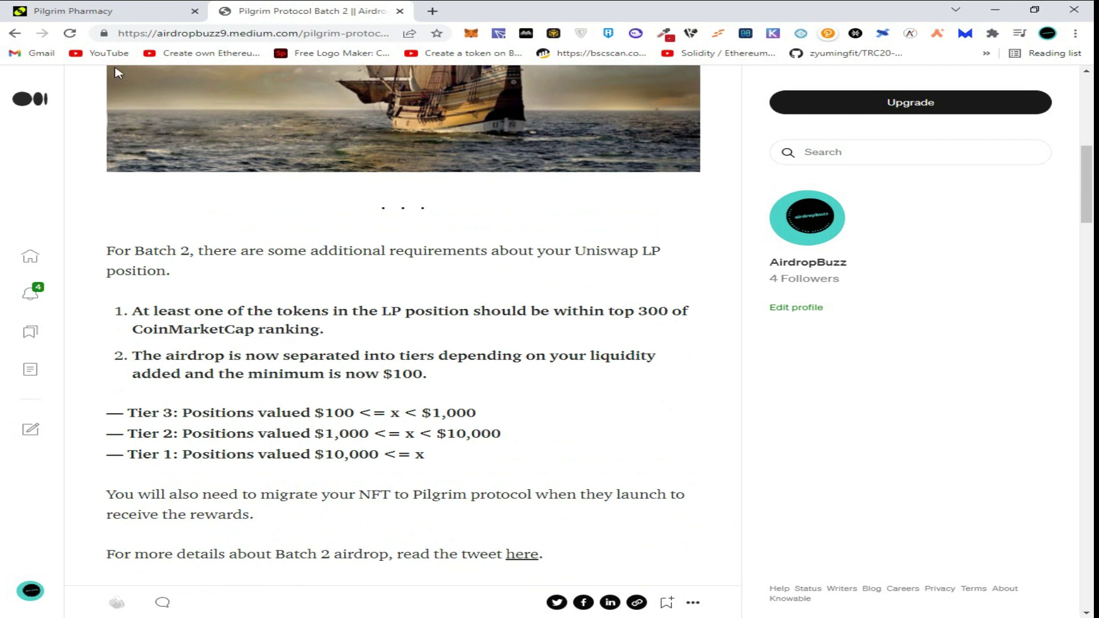
- Connect the MetaMask wallet to Pilgrim on Ethereum Mainnet and focus the Token Id field
click(103, 11)
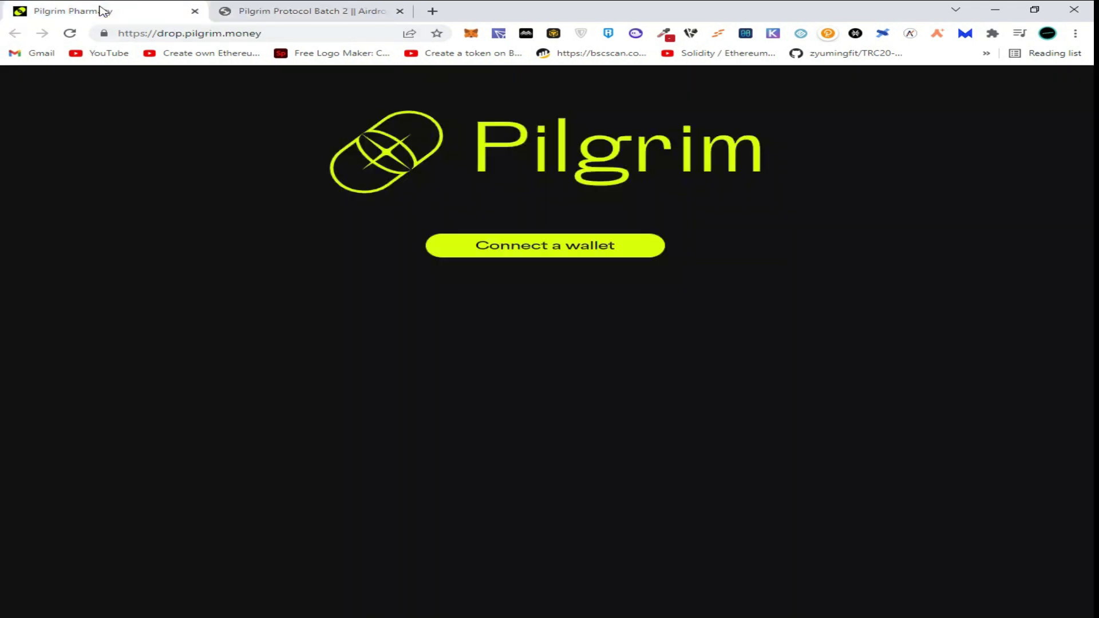
click(614, 255)
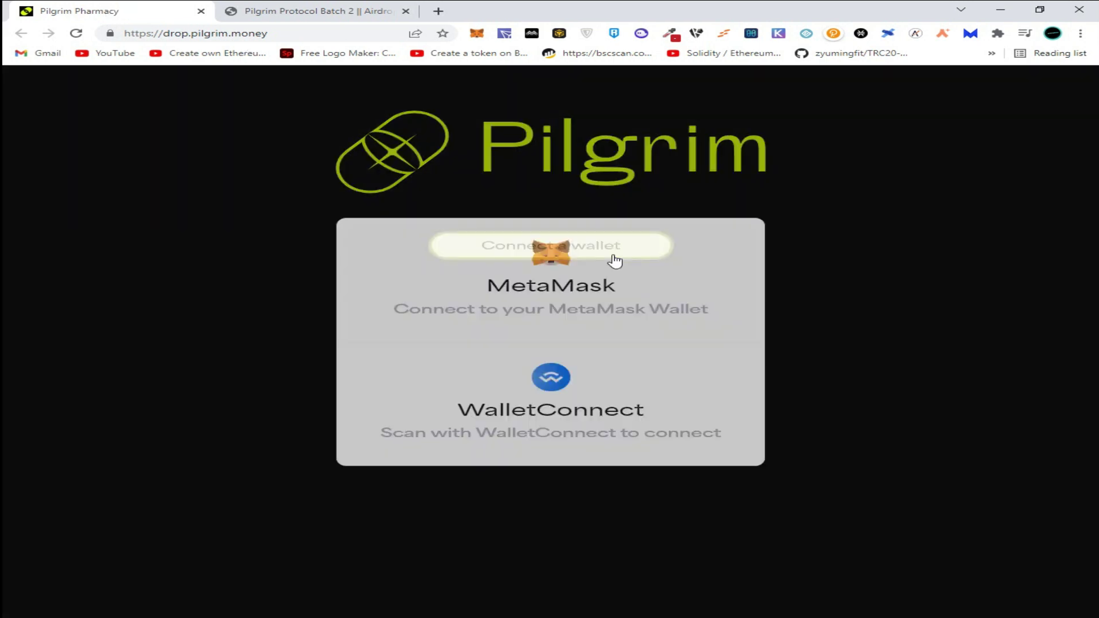
click(597, 287)
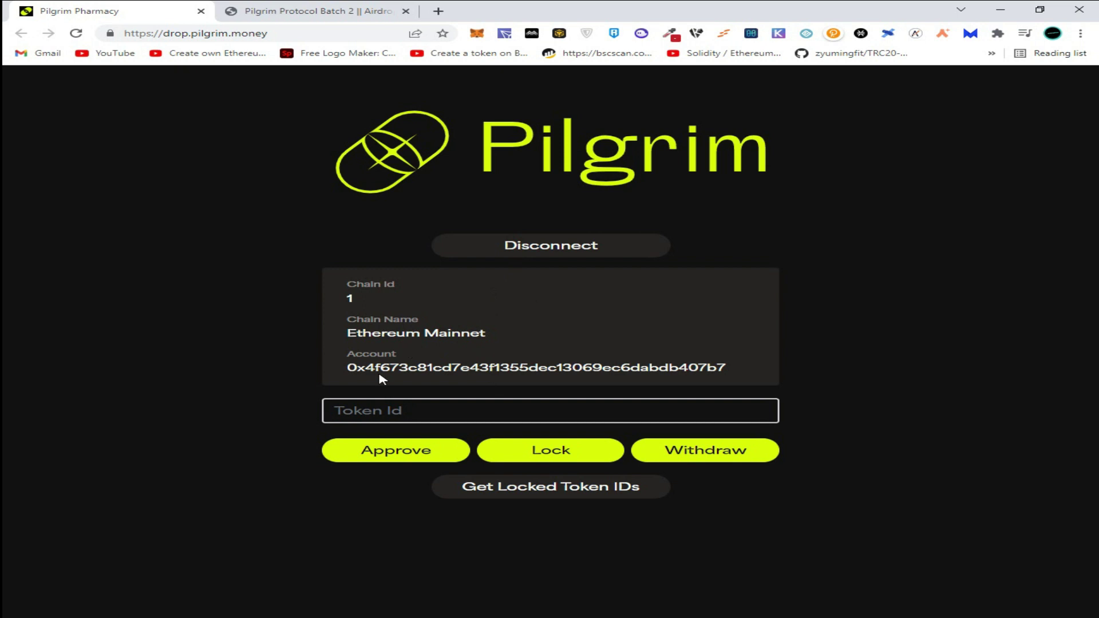
click(377, 412)
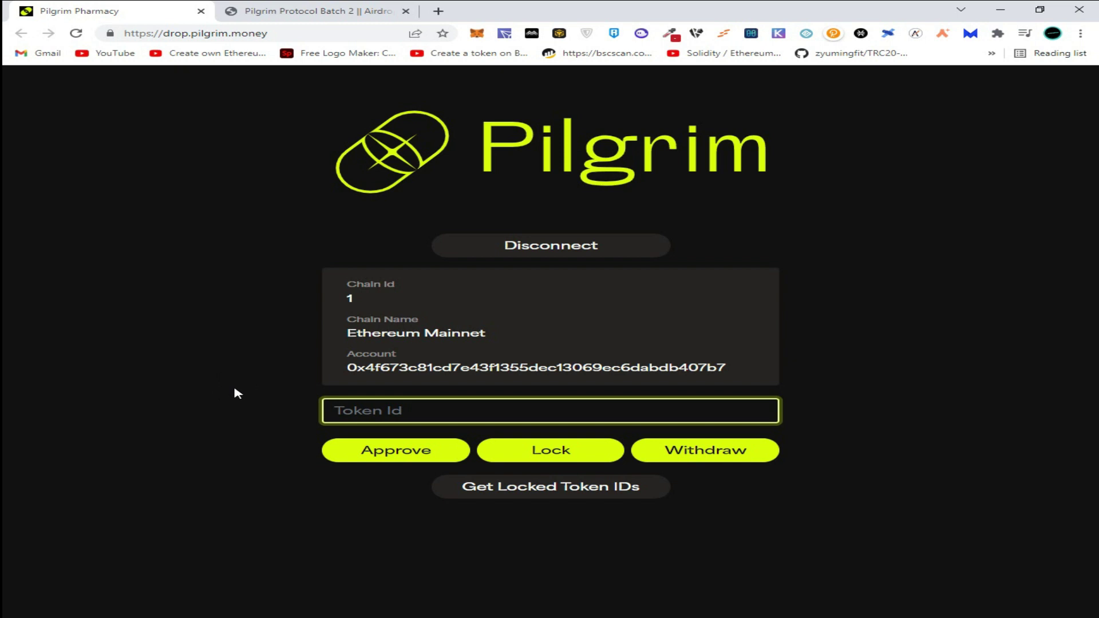
text(12)
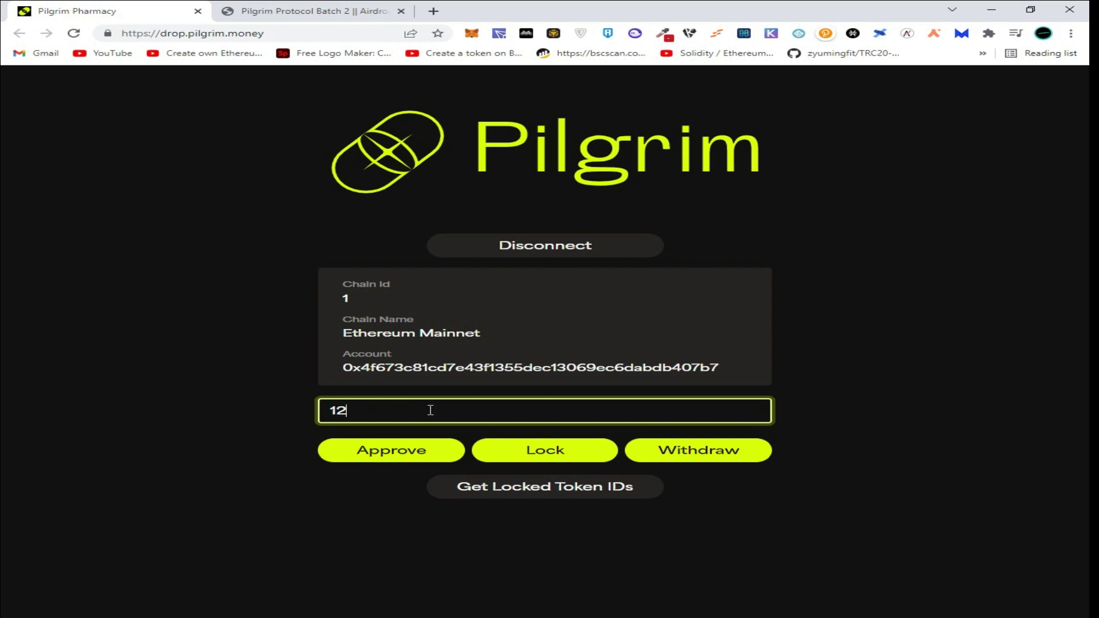
text(3564698)
- Attempt Approve then Lock on token ID 123564698, dismissing each nonexistent-token error
click(422, 453)
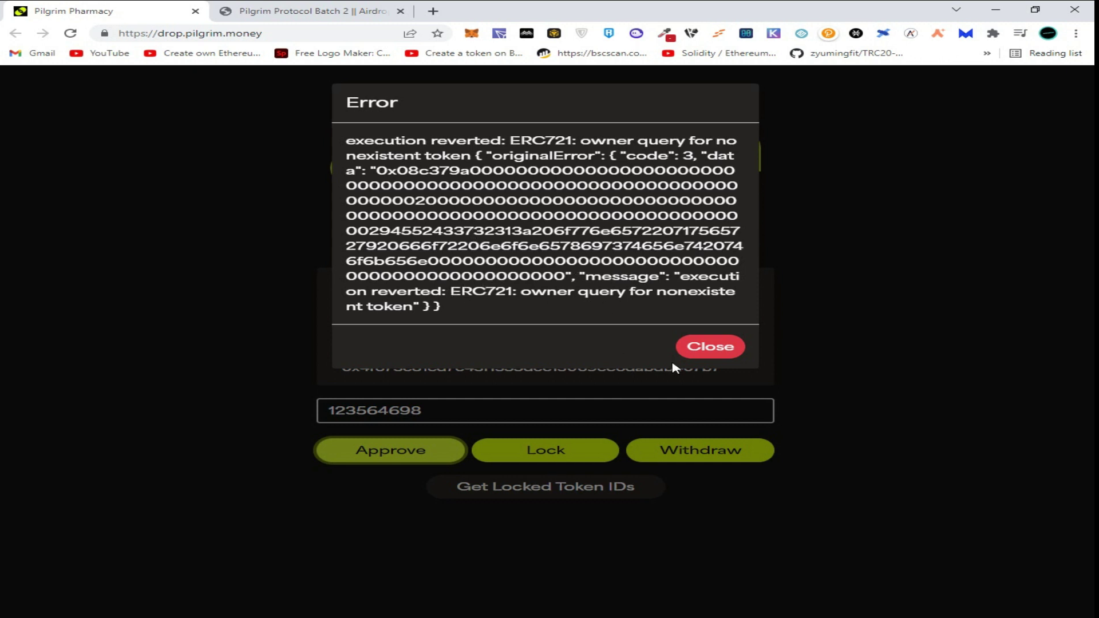
click(709, 351)
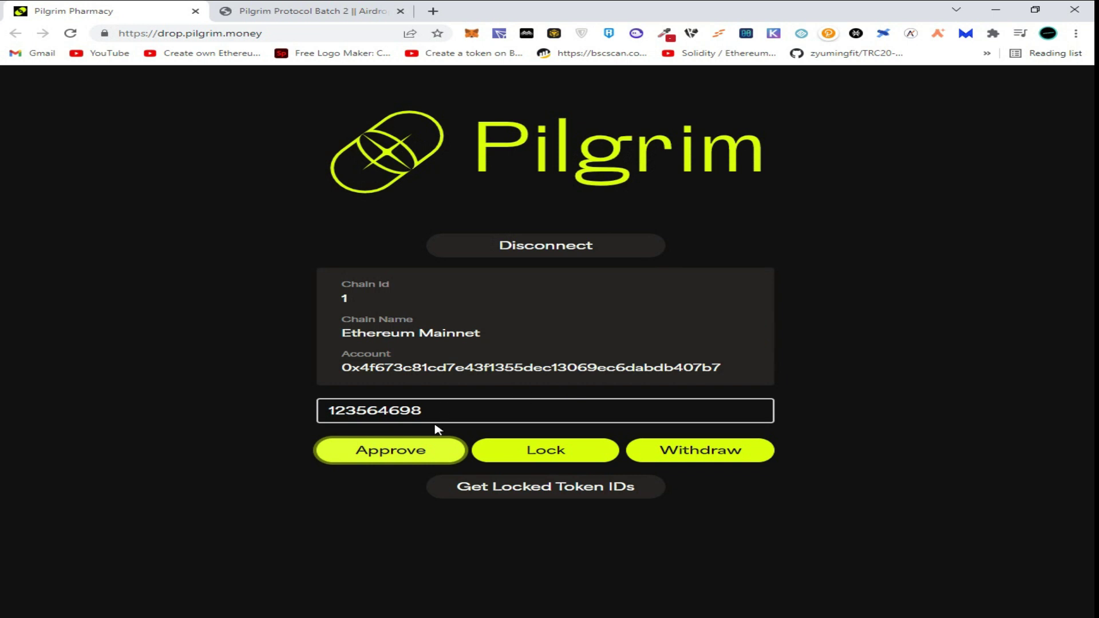
click(540, 459)
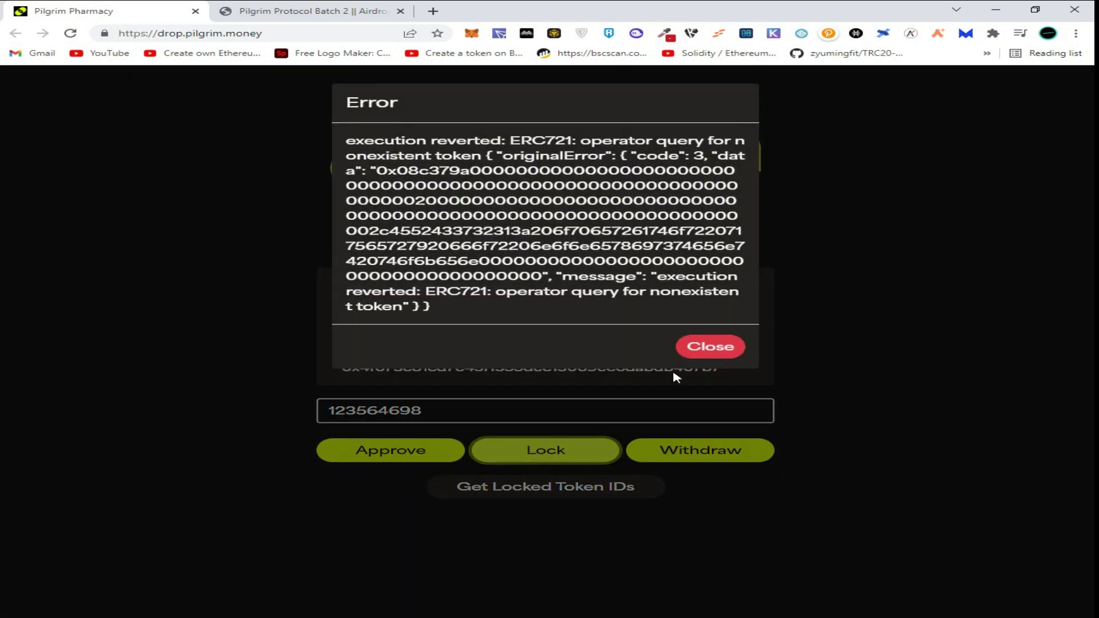
click(709, 351)
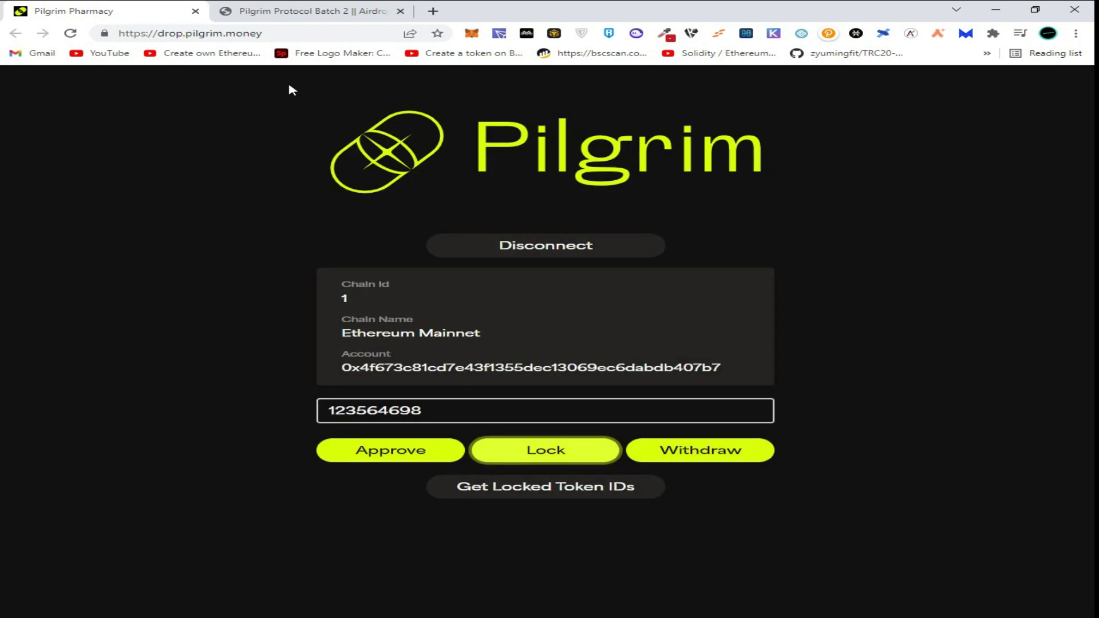
- Retweet the Pilgrim Protocol airdrop announcement tweet linked from the guide
click(324, 12)
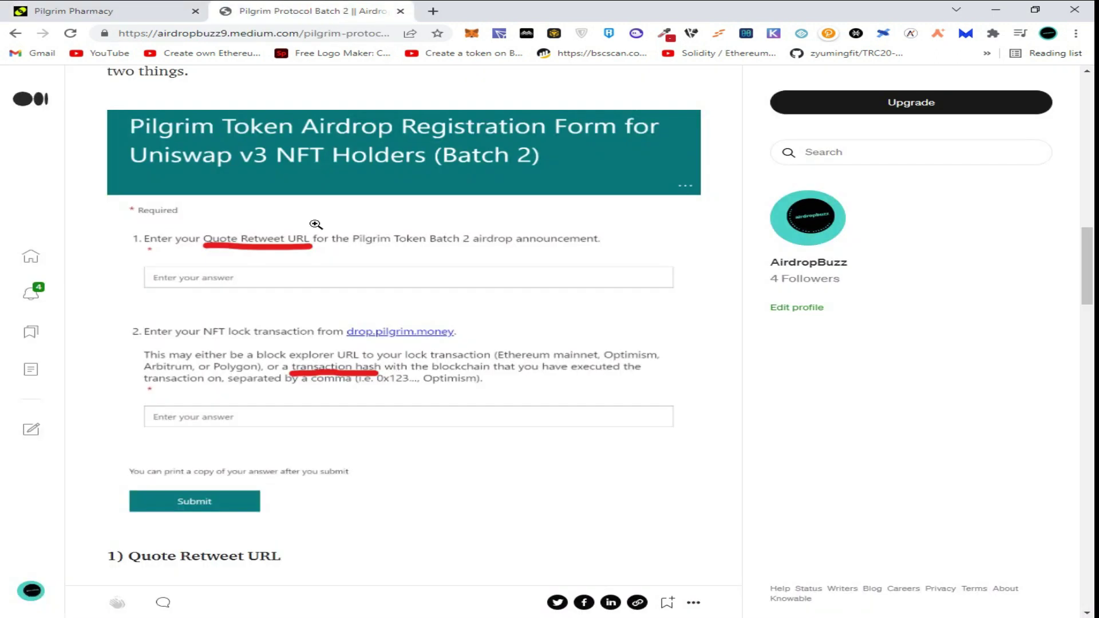
scroll(392, 318, down, 1)
scroll(418, 318, up, 5)
scroll(418, 318, down, 3)
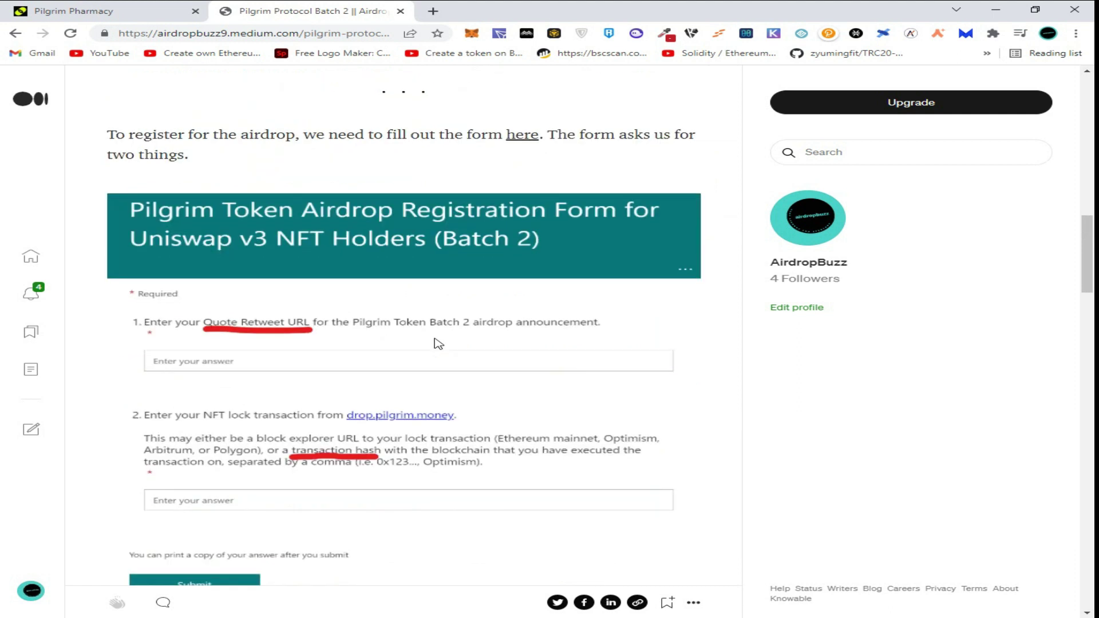
scroll(437, 346, down, 3)
scroll(290, 380, down, 1)
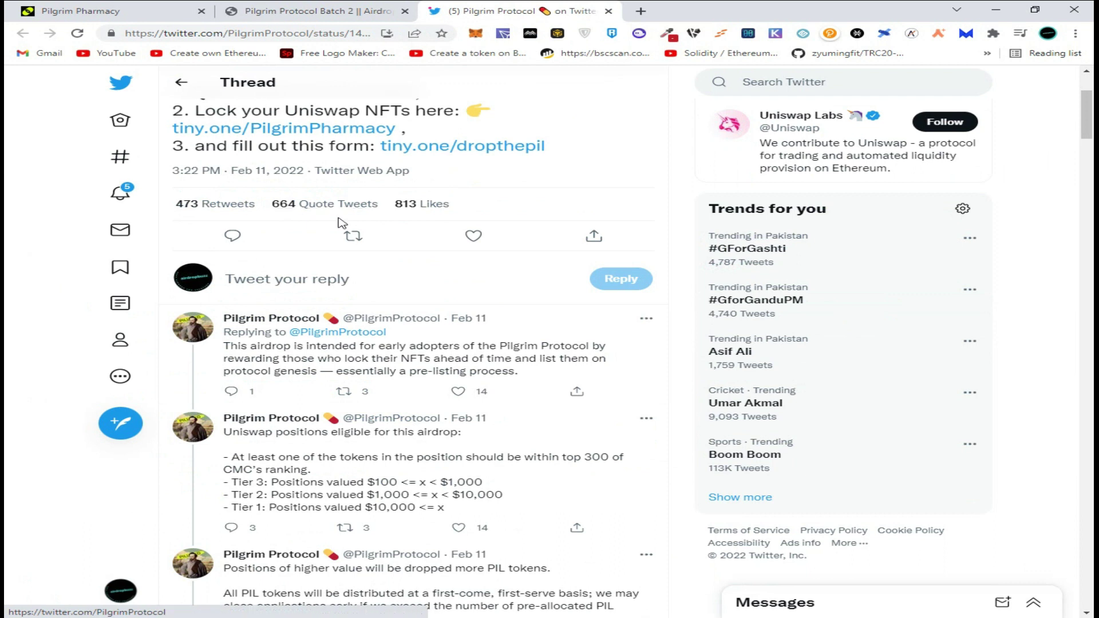
click(353, 236)
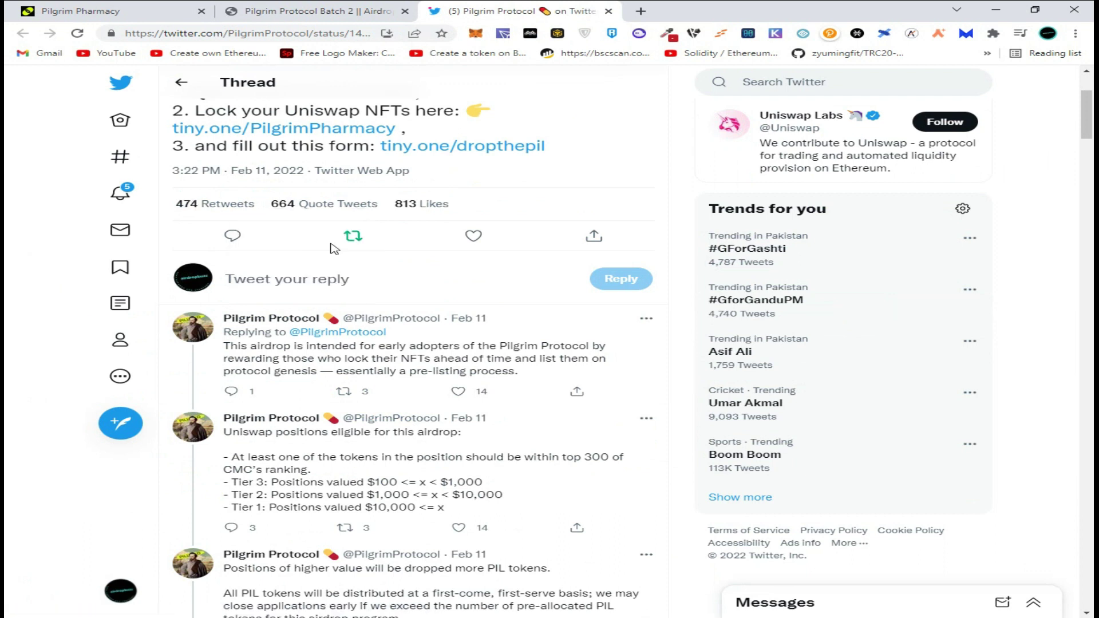
- Return to the Medium guide to reach the Batch 2 airdrop registration form link
click(273, 10)
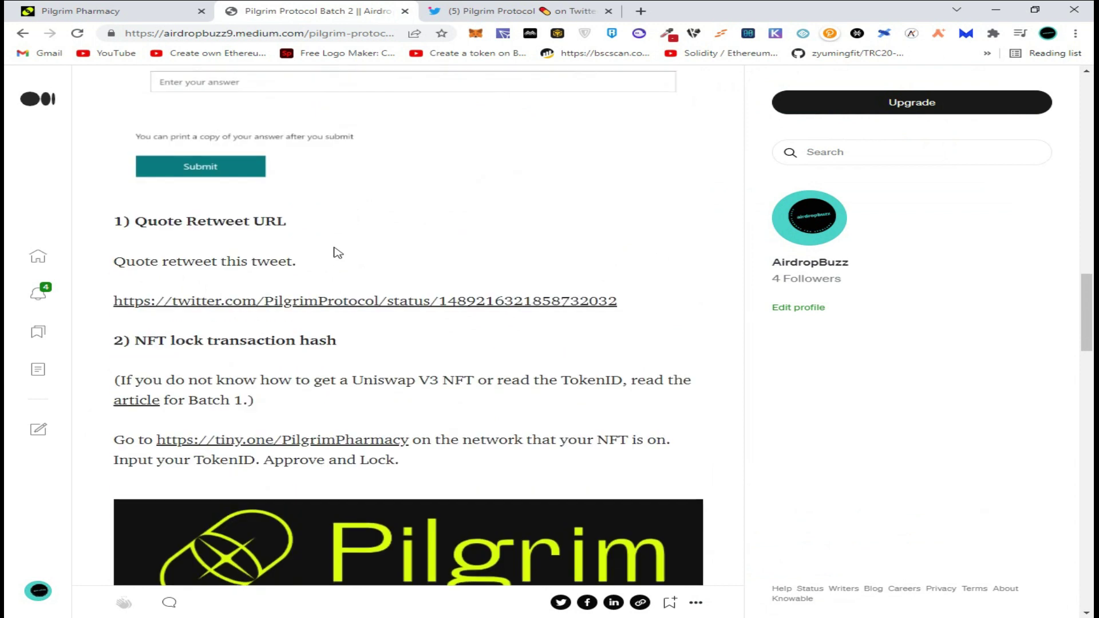
scroll(337, 253, down, 3)
scroll(255, 238, down, 1)
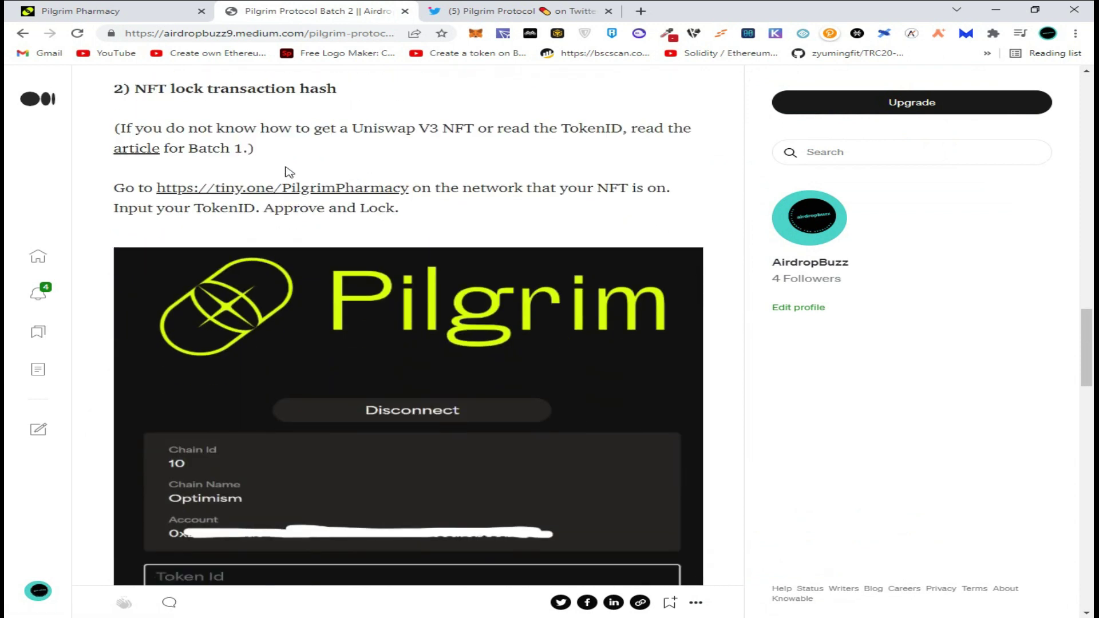
scroll(289, 172, down, 6)
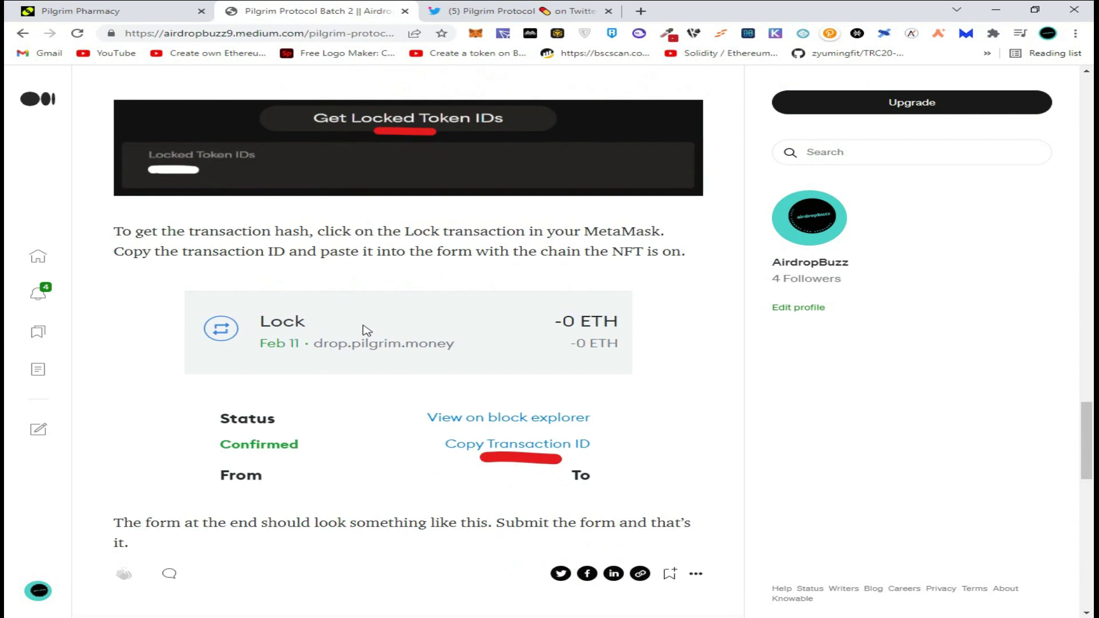
scroll(391, 359, down, 2)
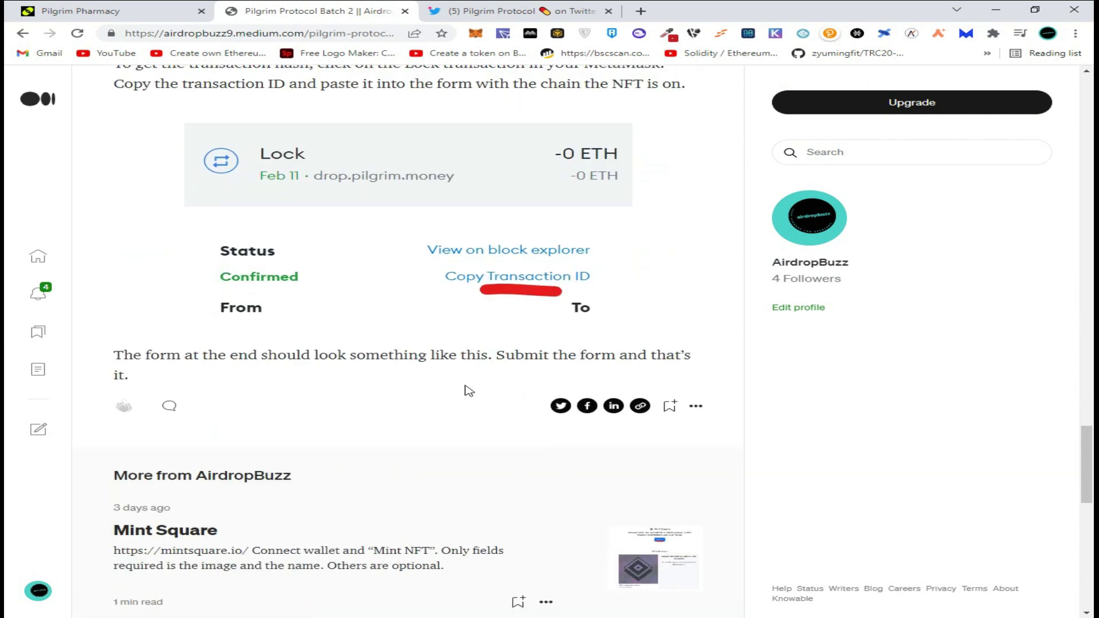
scroll(464, 390, up, 10)
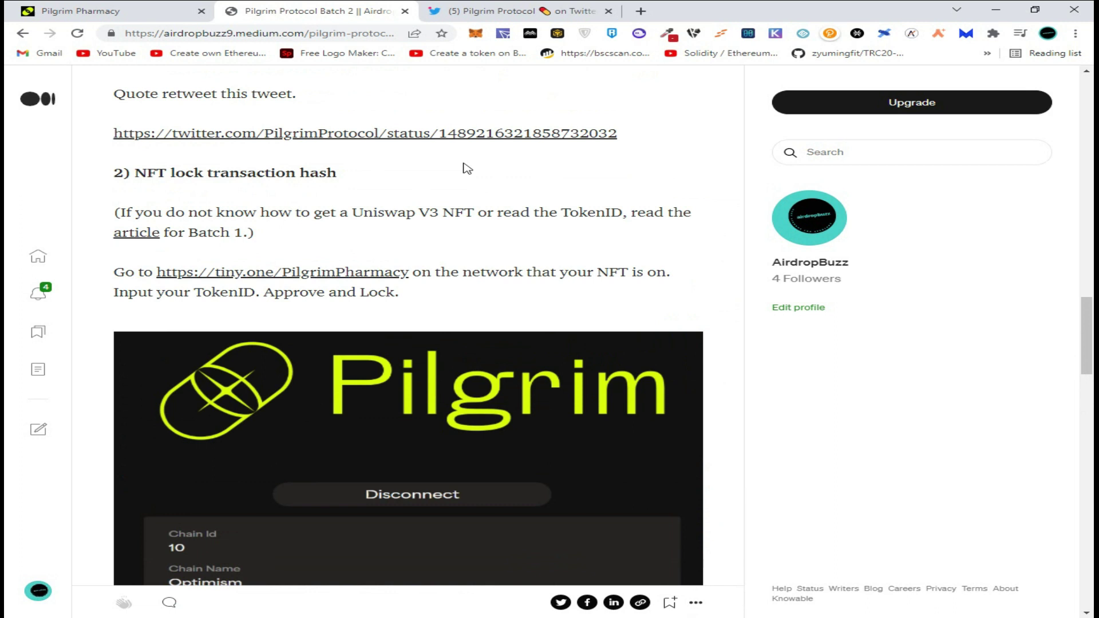
scroll(465, 168, up, 1)
scroll(386, 309, up, 5)
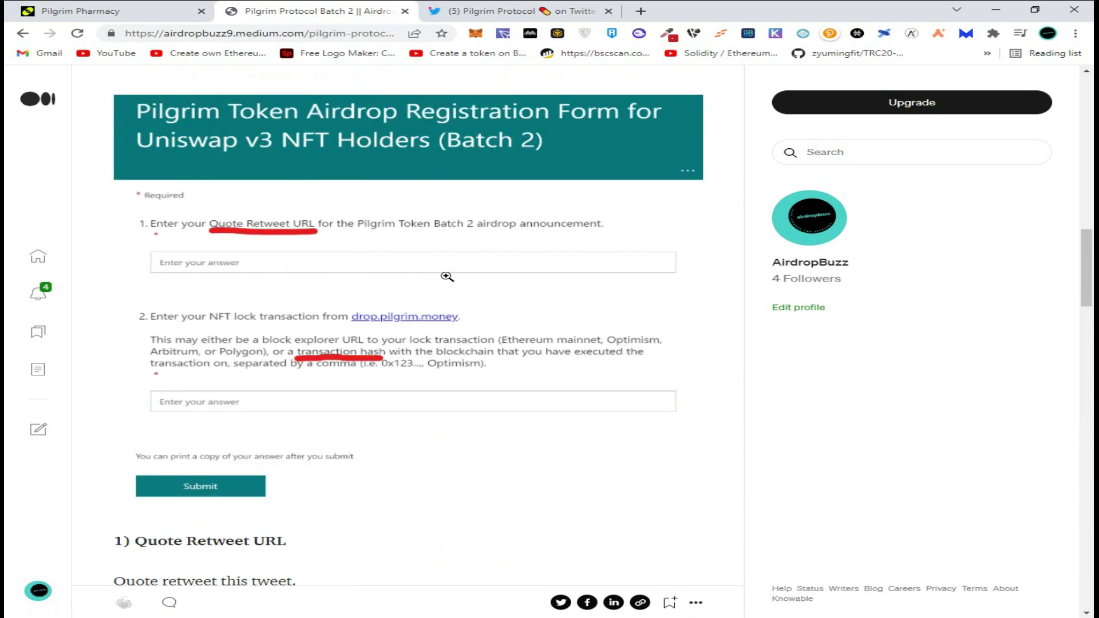
scroll(446, 276, up, 2)
scroll(507, 314, up, 3)
scroll(507, 326, down, 2)
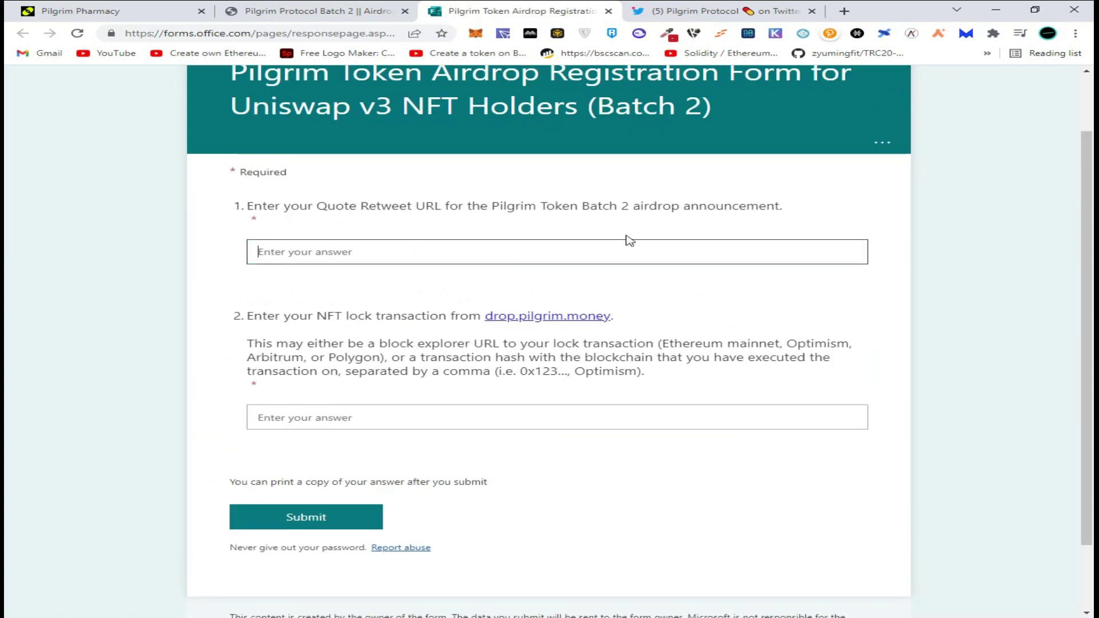
scroll(421, 313, down, 1)
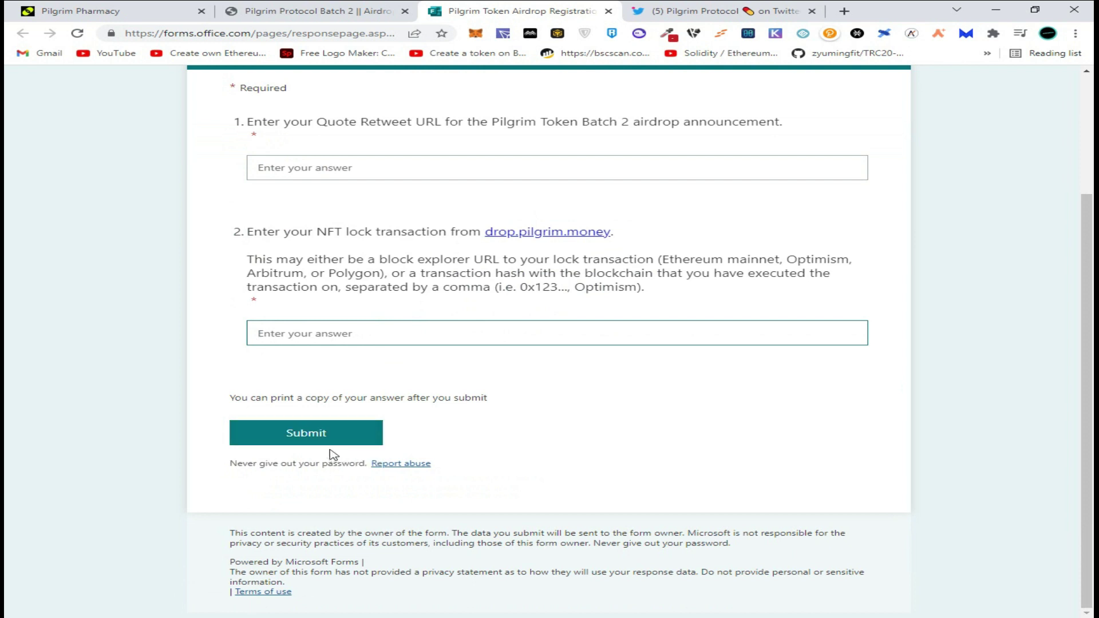
scroll(452, 411, up, 2)
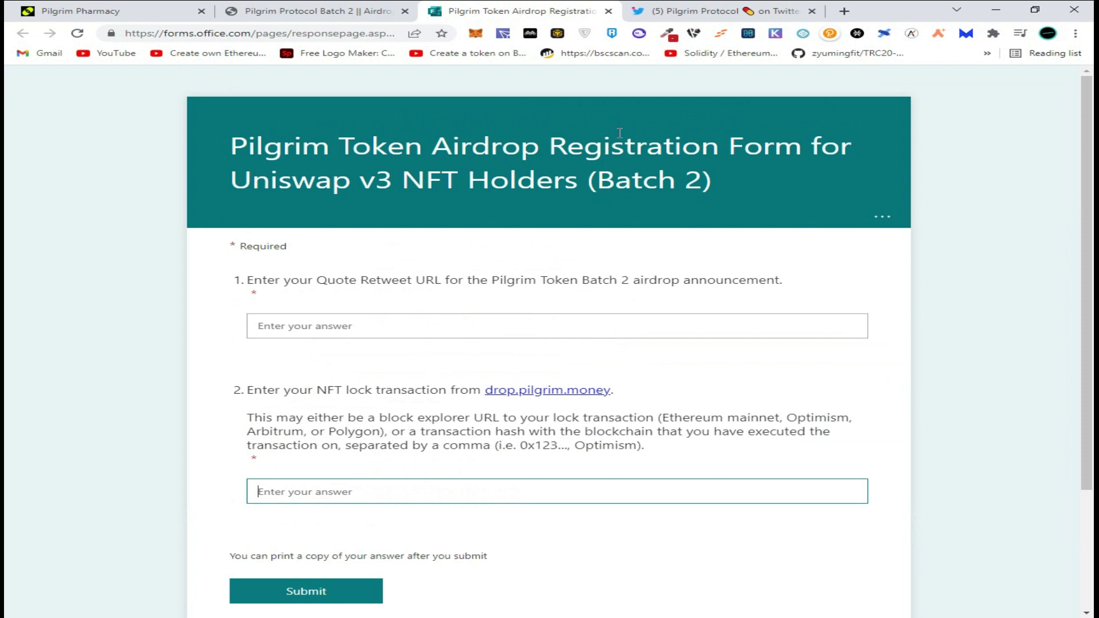
scroll(580, 326, down, 1)
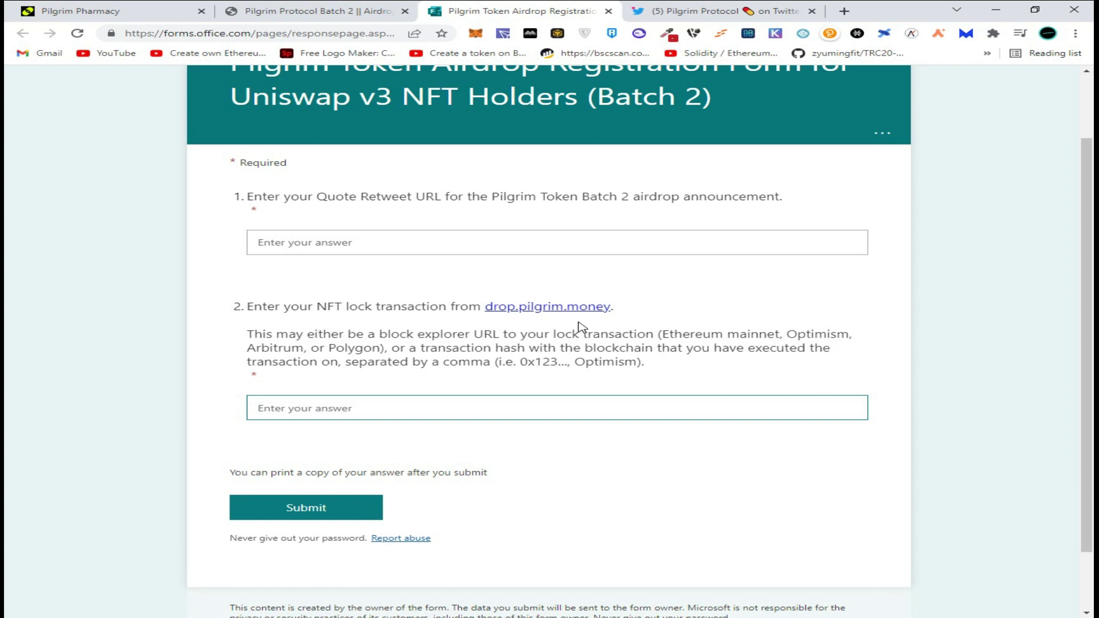
scroll(580, 327, down, 1)
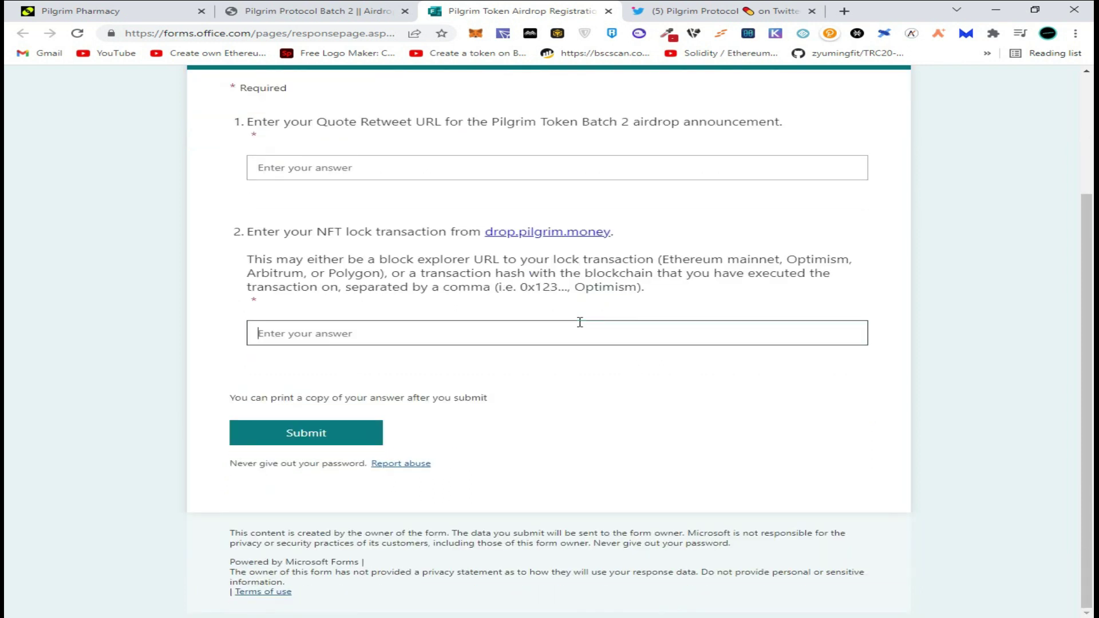